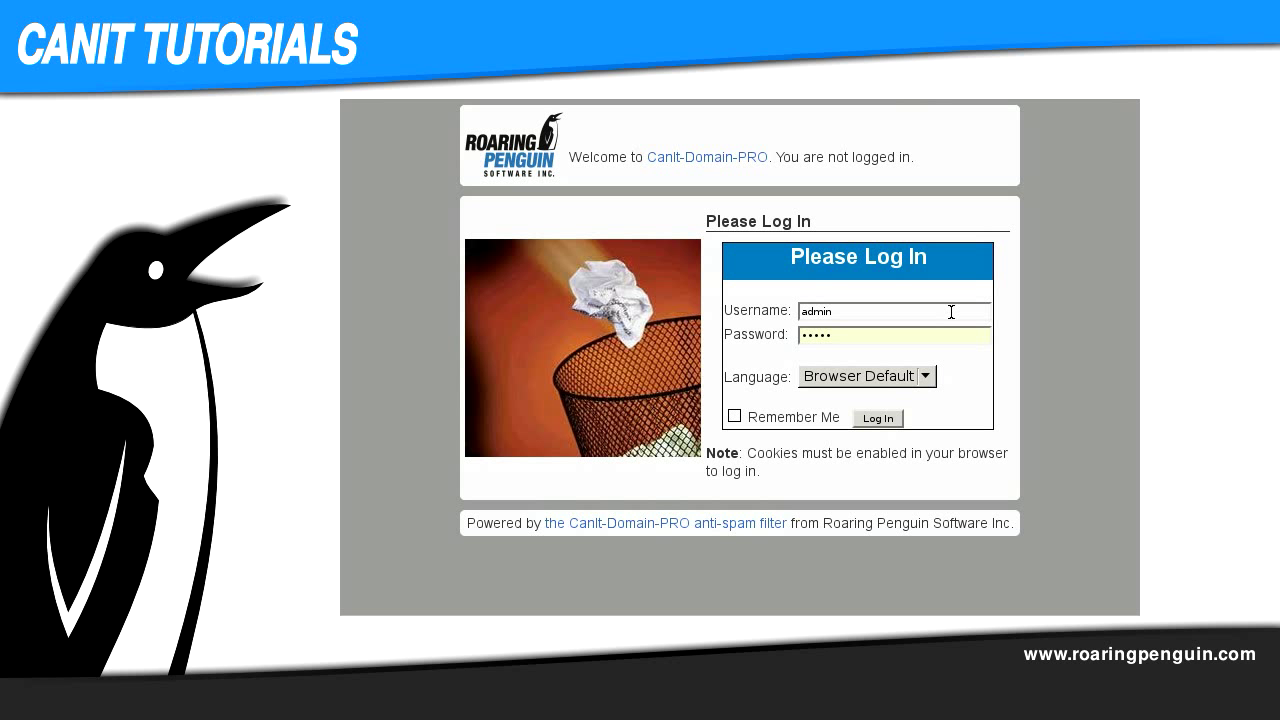
Step: Log in as administrator and view Setup > Domain Mappings listing example.com
key("Return")
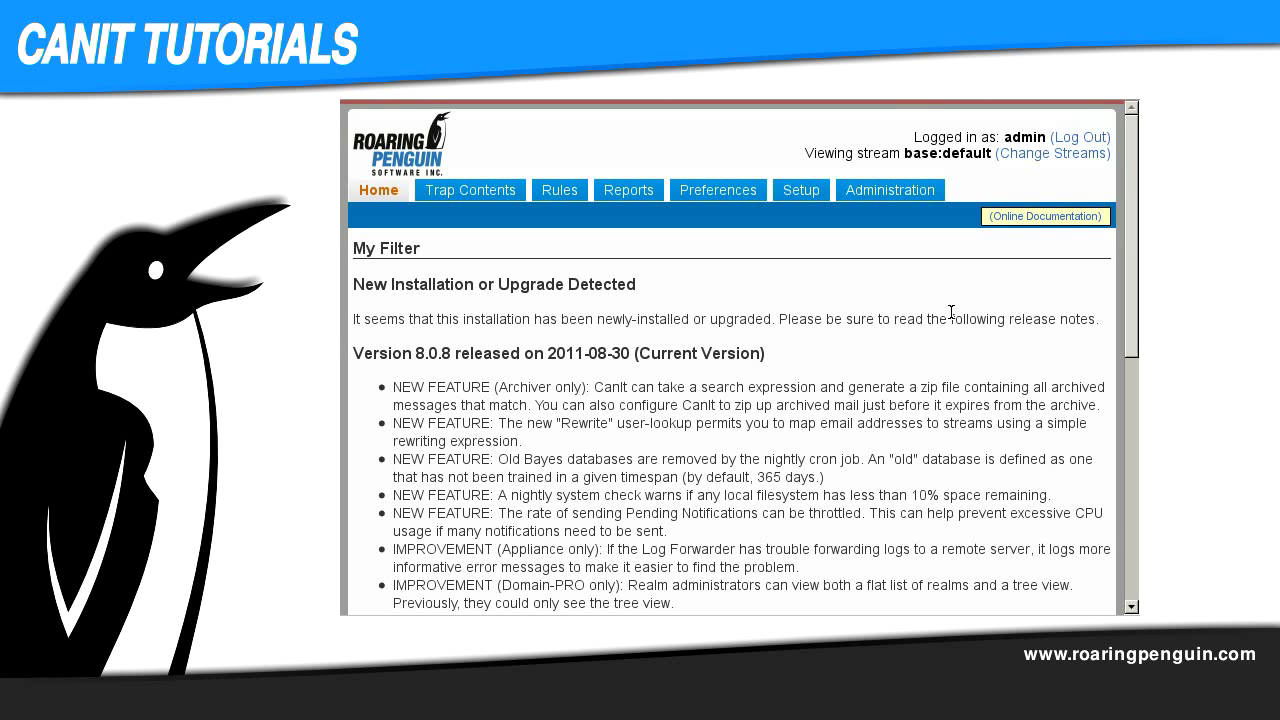
left_click(805, 192)
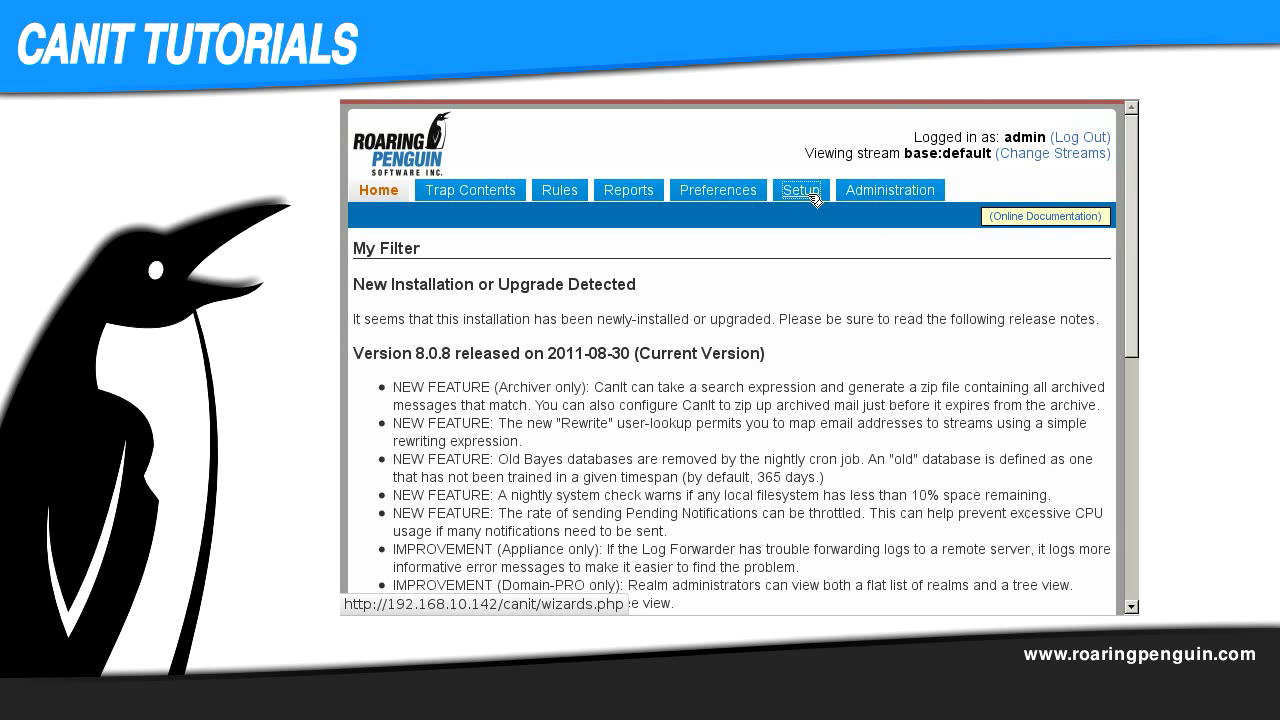
left_click(577, 228)
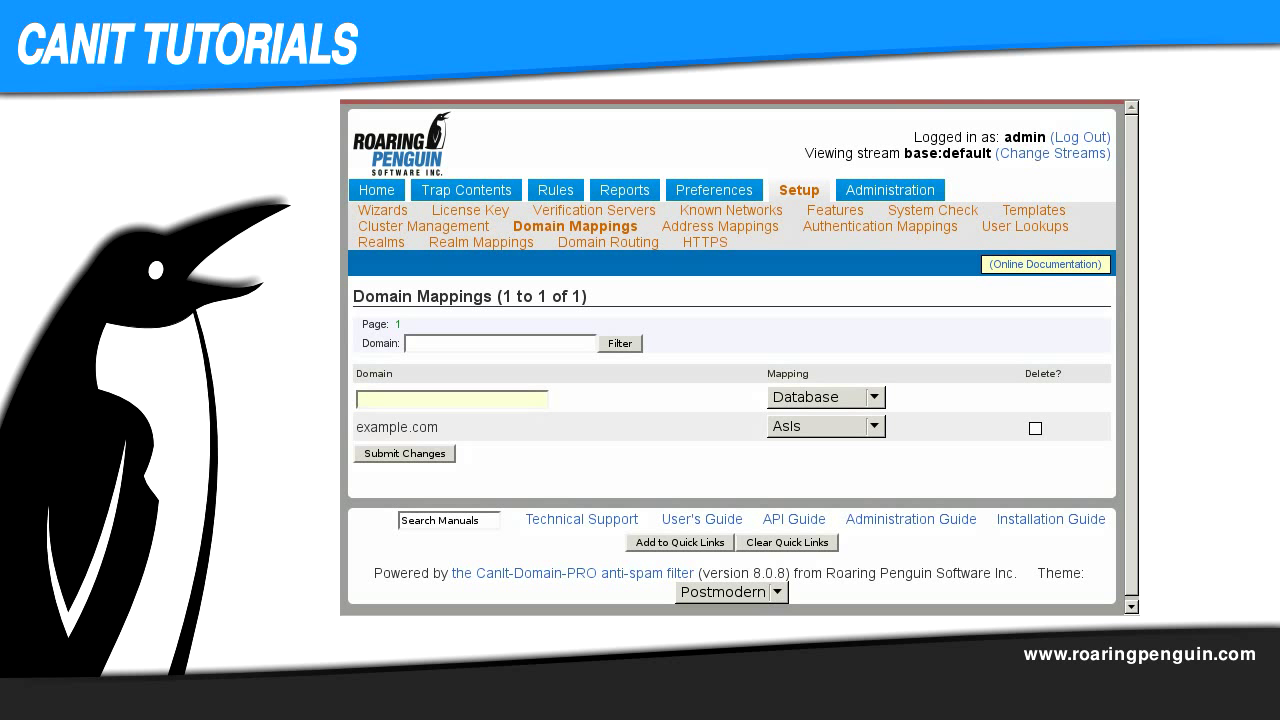
left_click(801, 194)
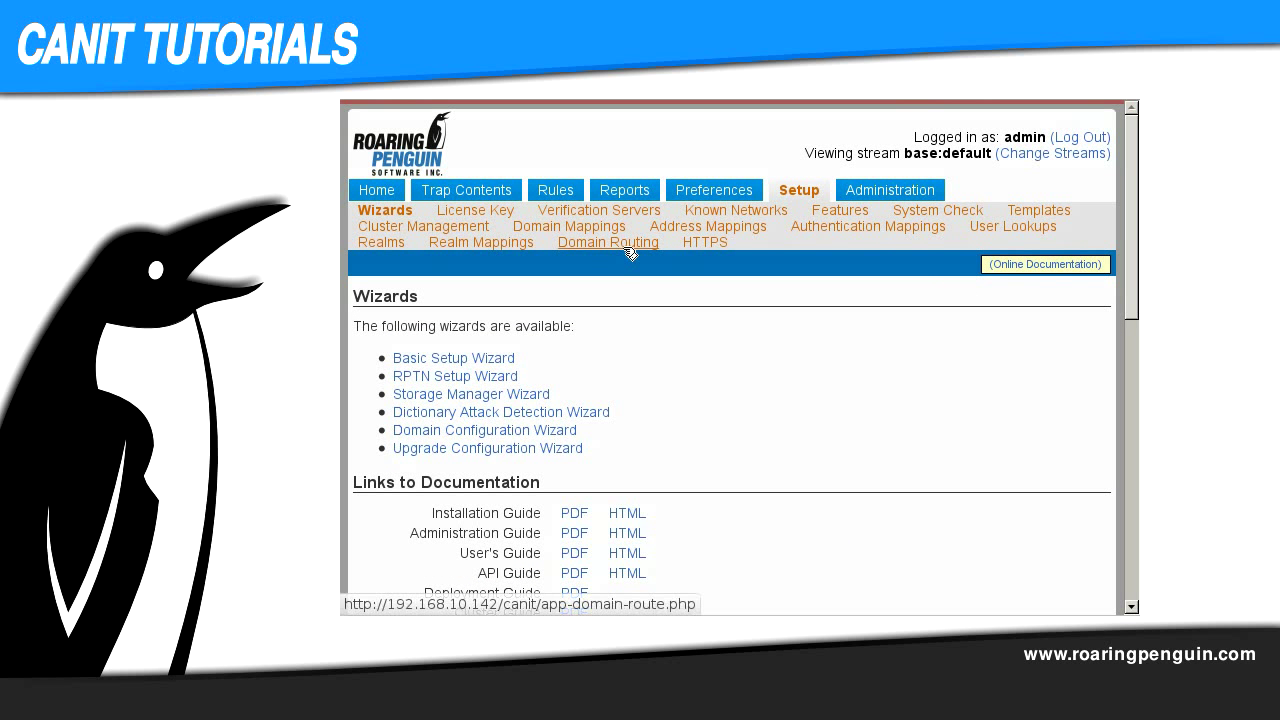
Step: Check under Domain Routing that example.com routes to 192.168.10.23
left_click(628, 249)
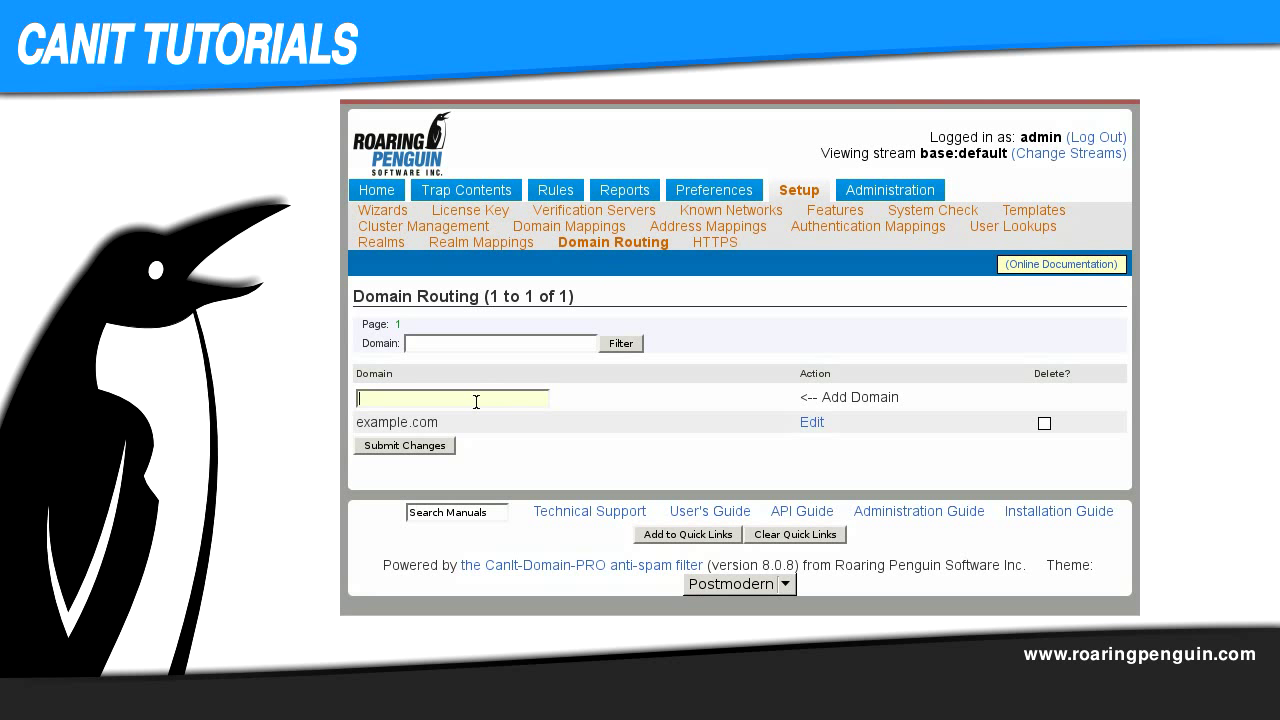
left_click(812, 422)
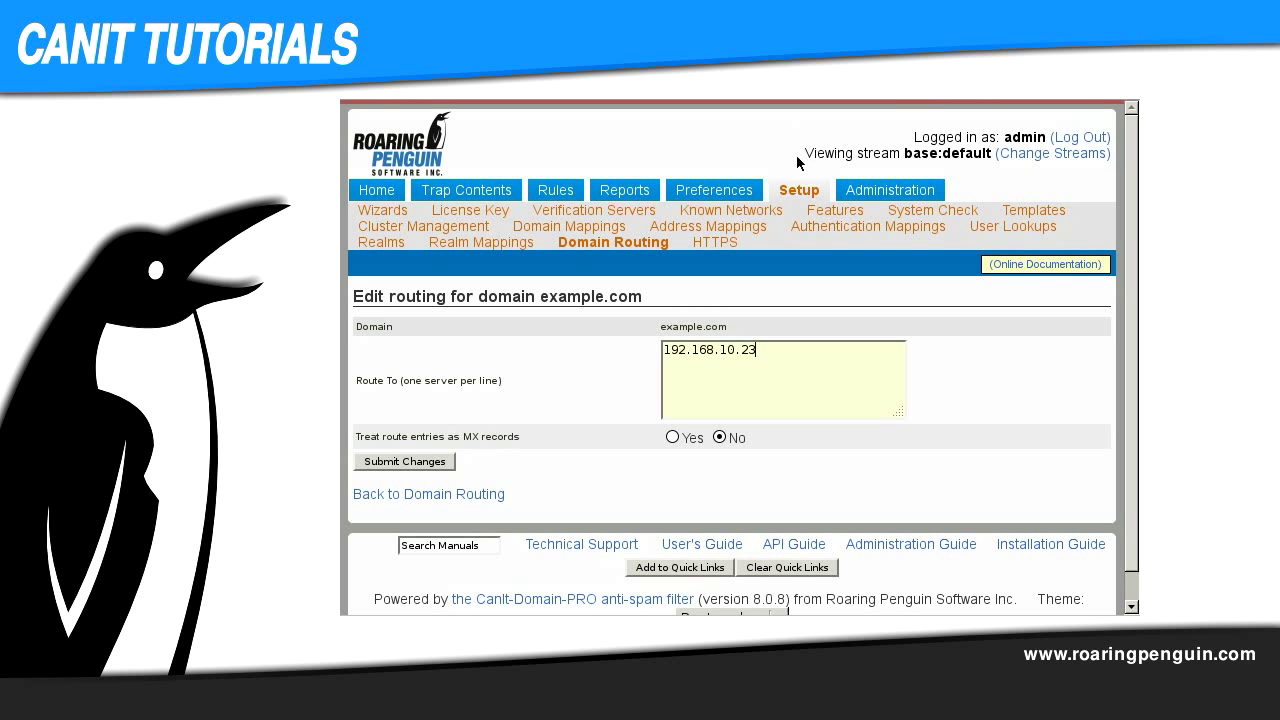
left_click(805, 195)
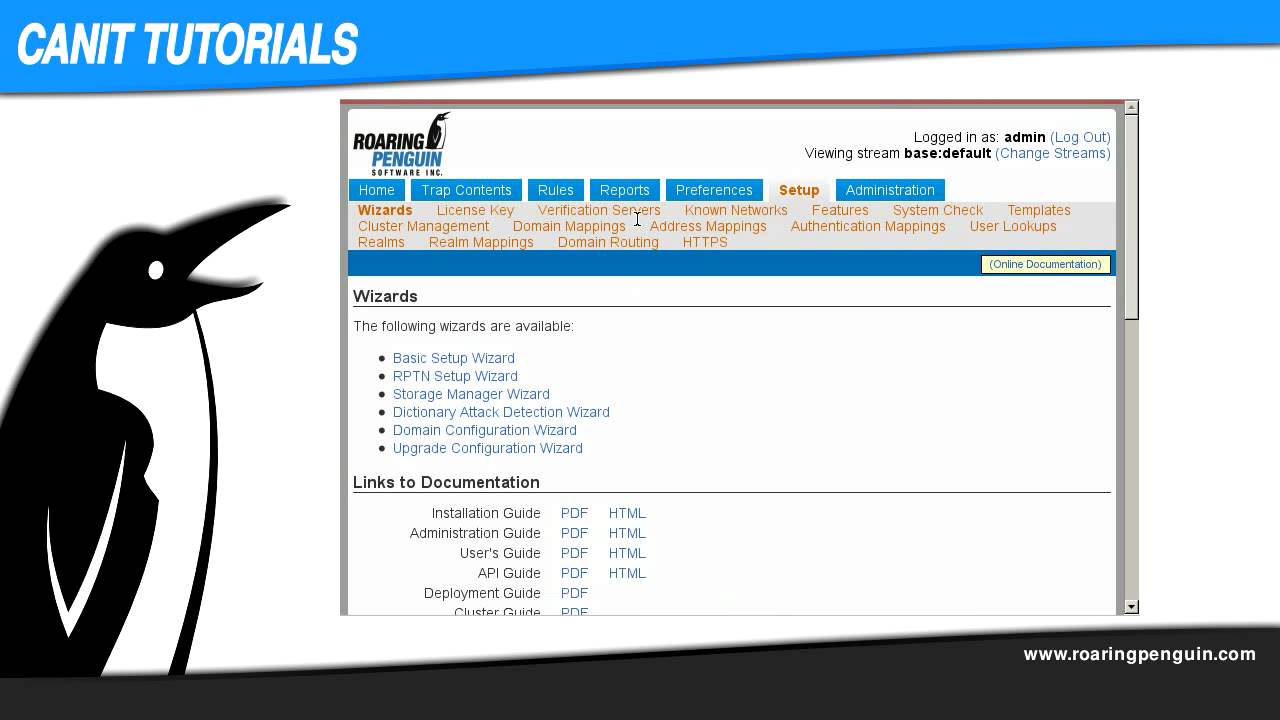
Step: Add a verification server entry: domain example.com, server 192.168.10.23
left_click(637, 214)
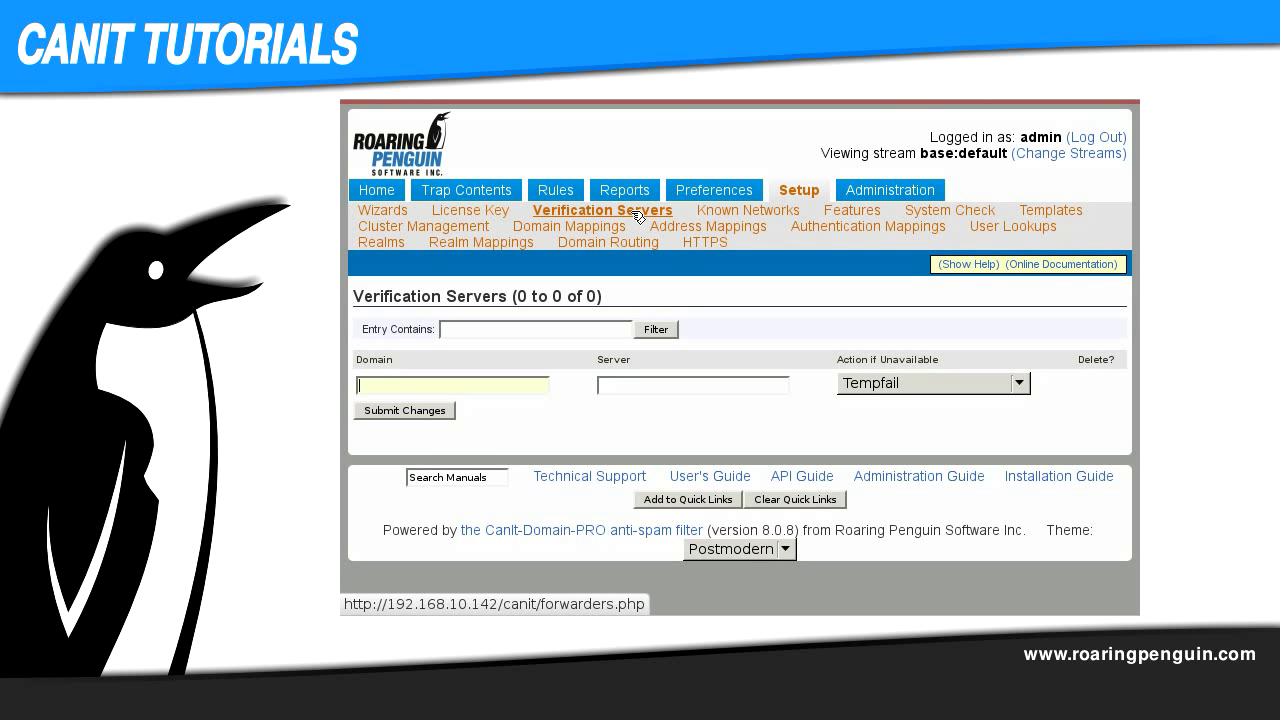
type("example.com")
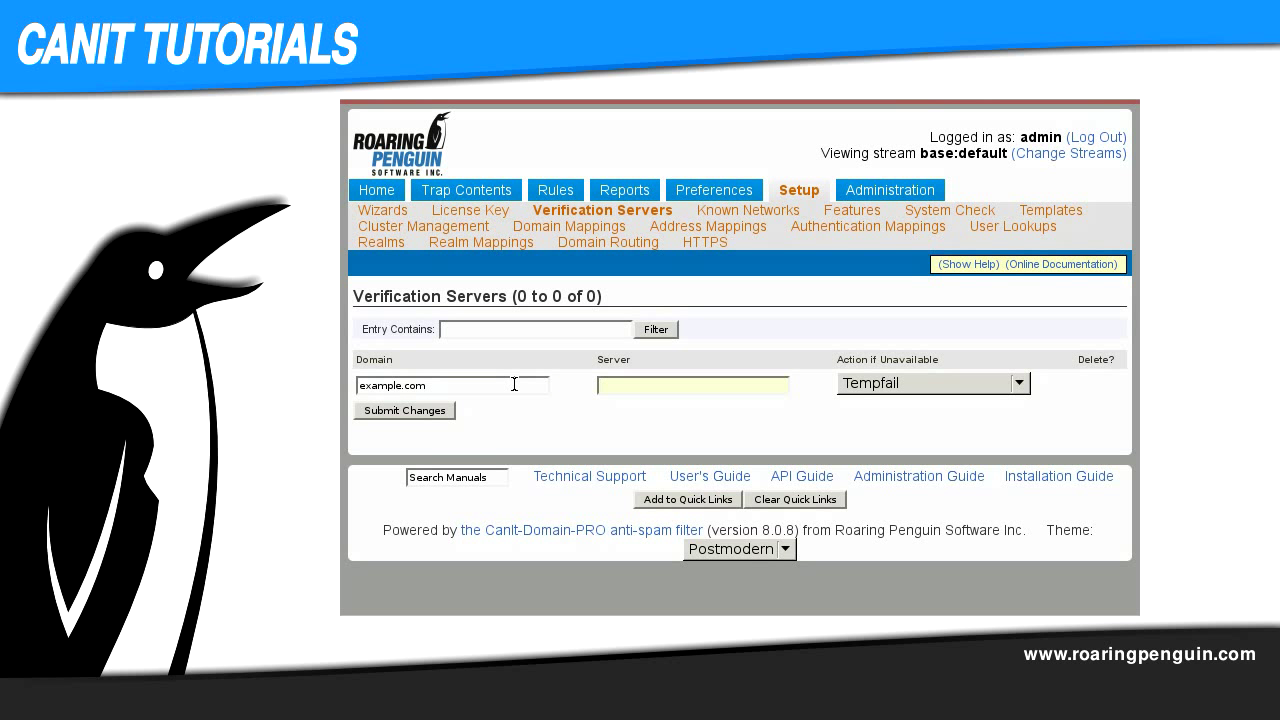
type("192.168.10.23")
left_click(430, 410)
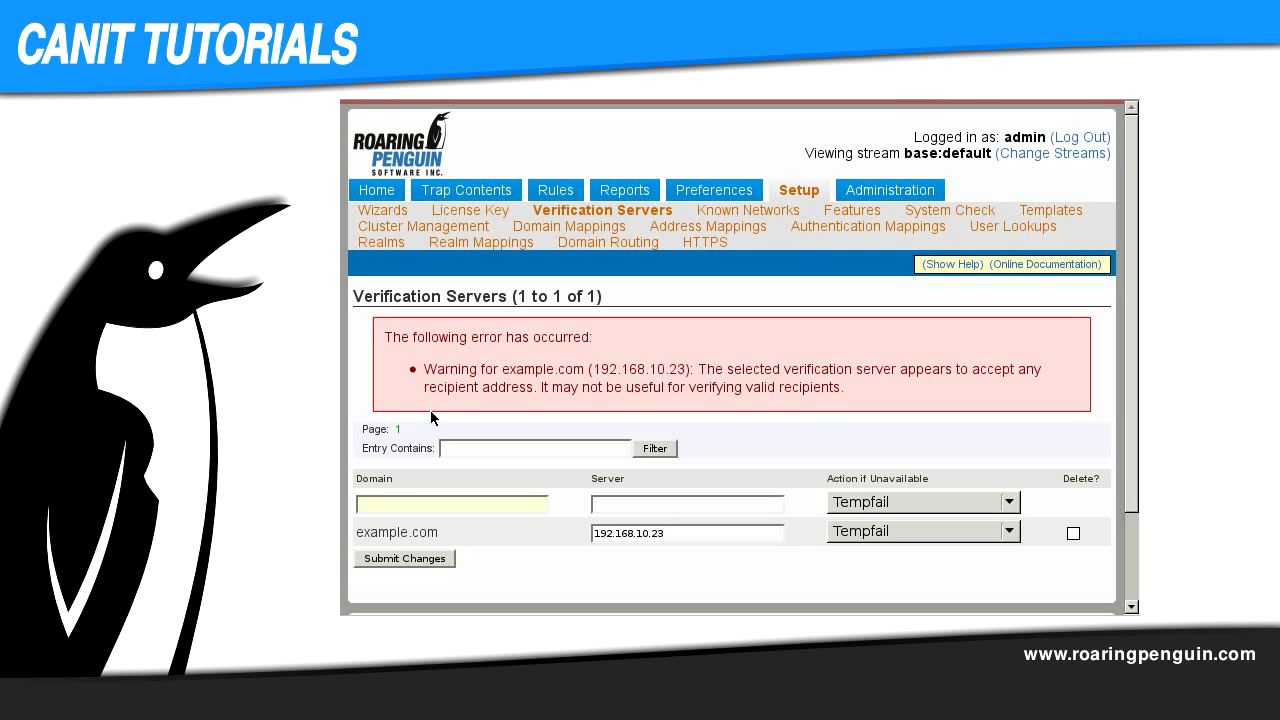
Step: Reload the Verification Servers list to clear the acceptance warning
left_click(617, 219)
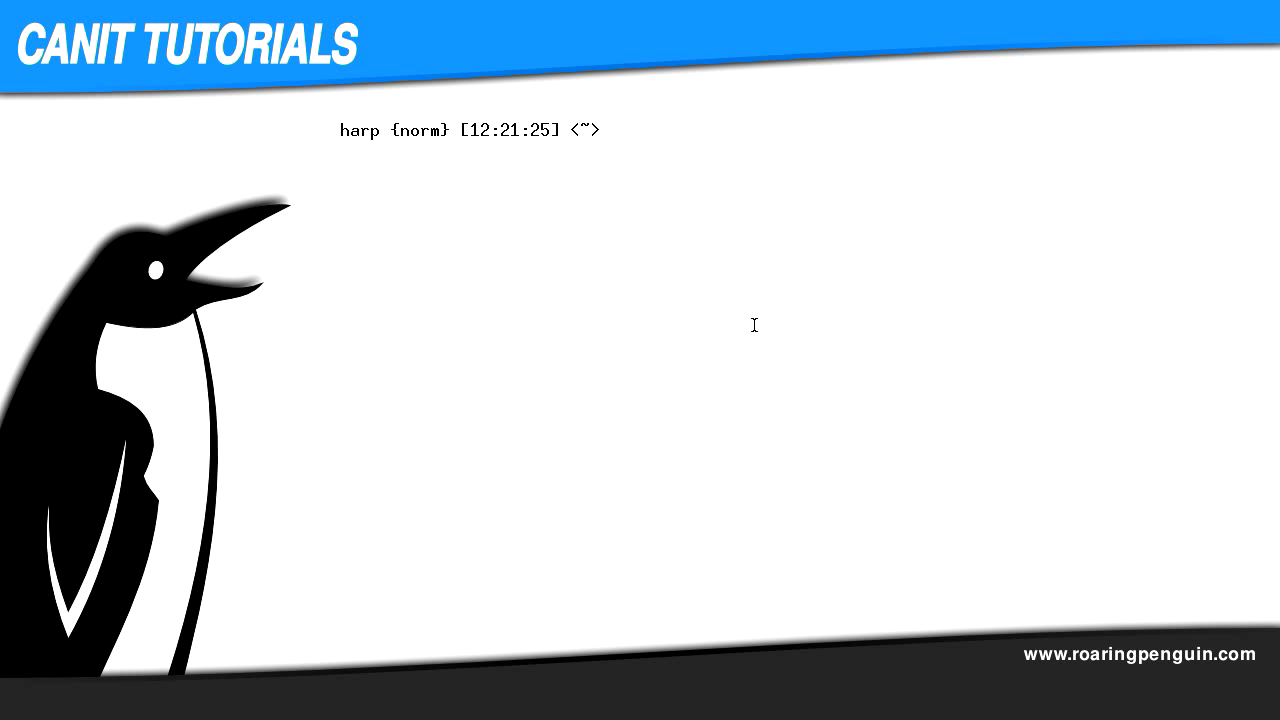
Step: Telnet to mail.roaringpenguin.com on port 25 and greet the server with 'helo me'
type("telnet mail.roaringpenguin.com 25")
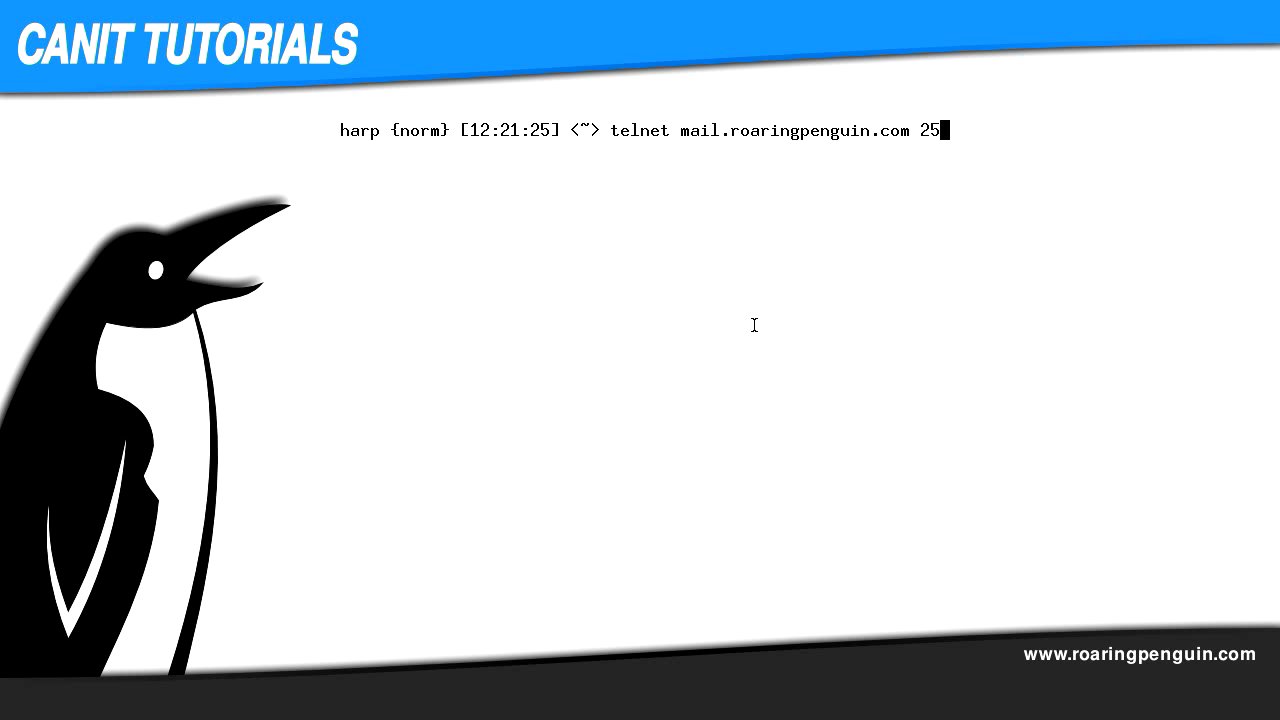
key("Return")
type("helo me")
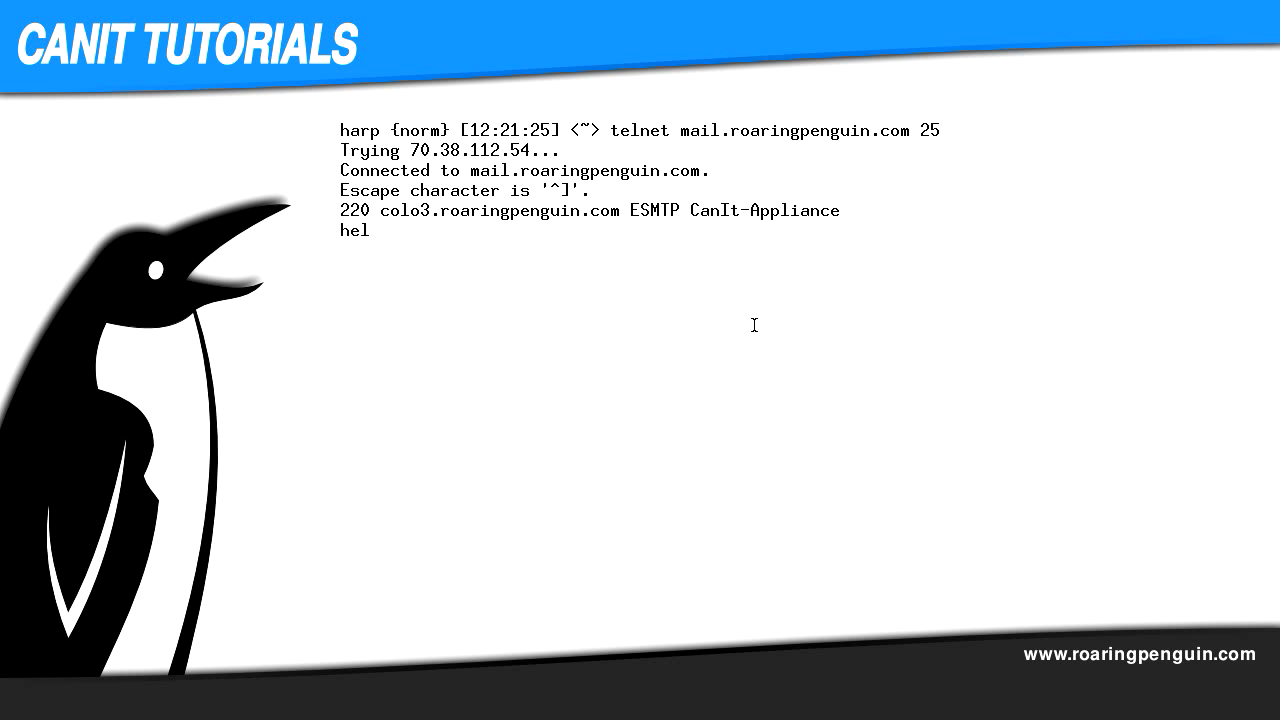
key("Return")
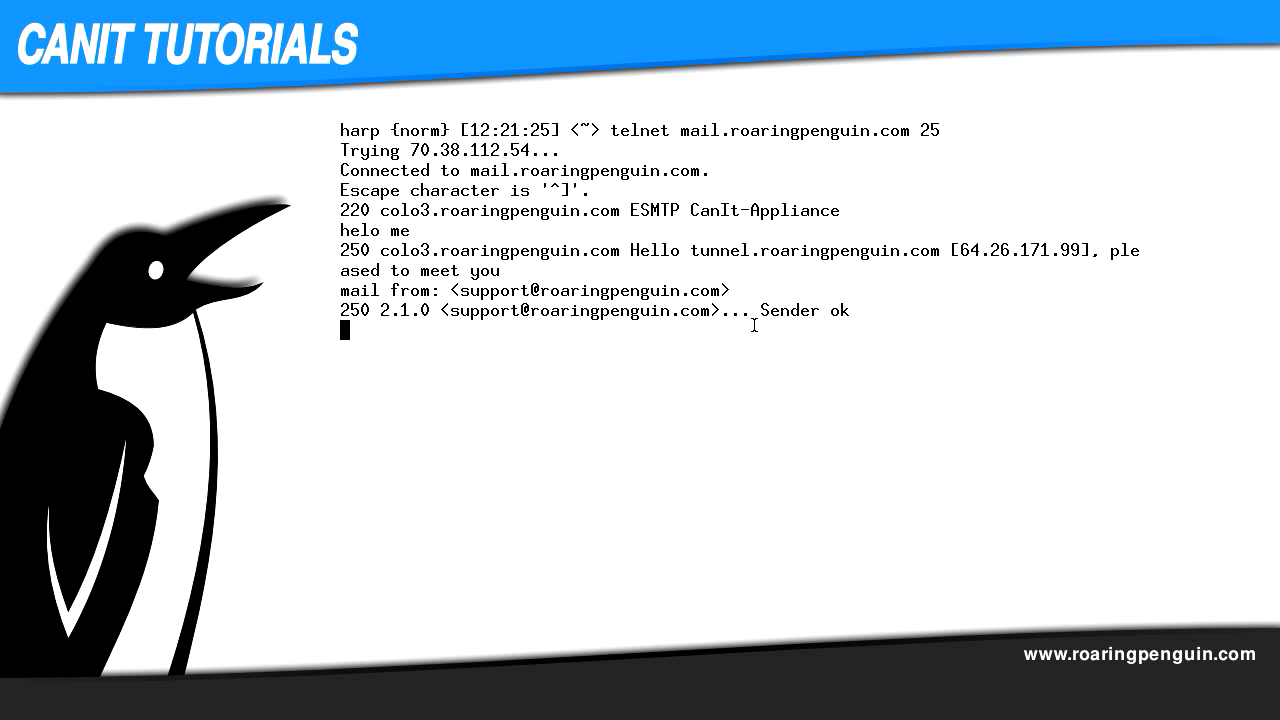
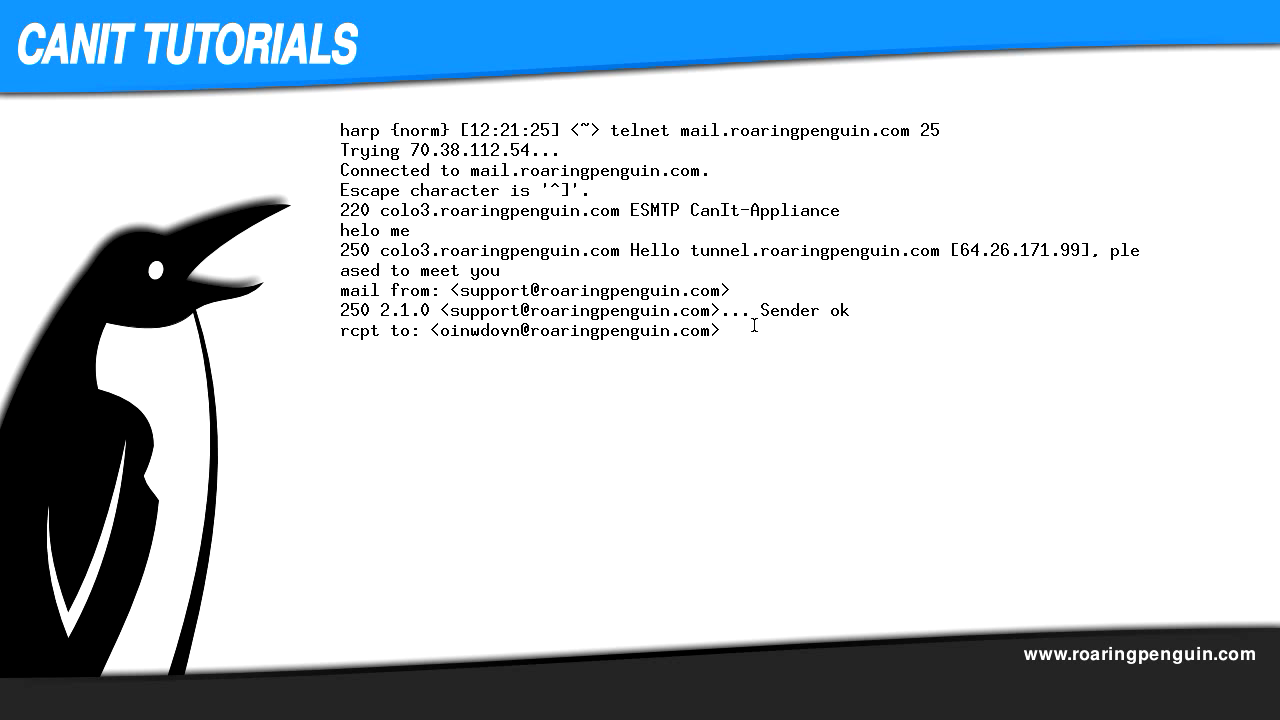
Step: Give a support sender address at roaringpenguin.com and a made-up roaringpenguin.com recipient
key("Return")
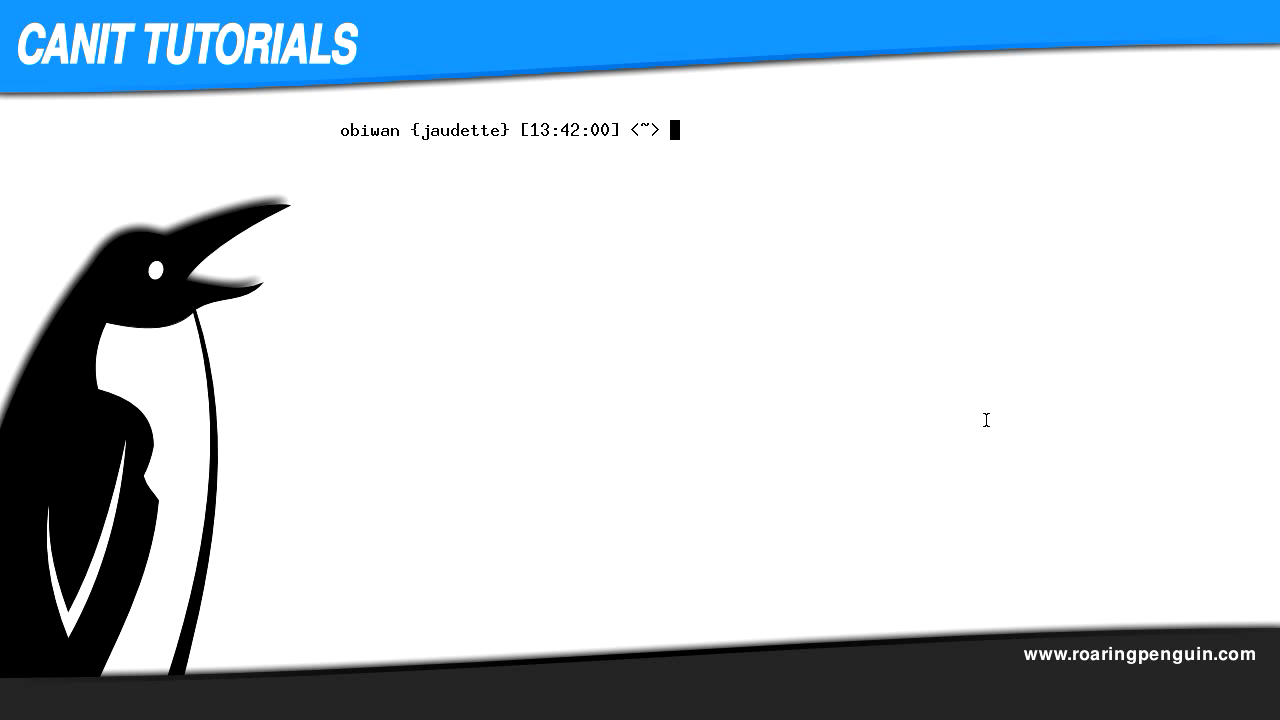
Step: Open a second telnet session to mail.roaringpenguin.com port 25 and send 'helo me'
type("telnet mail.roaringpenguin.com 25")
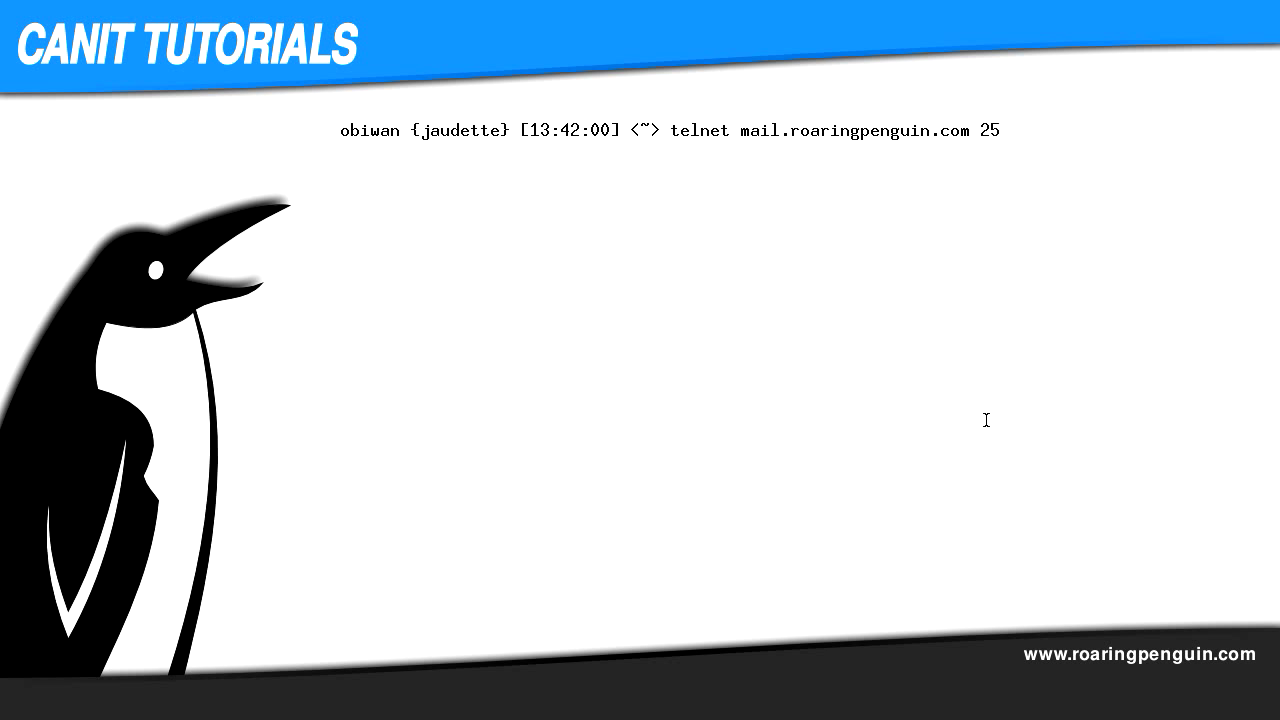
key("Return")
type("helo me")
key("Return")
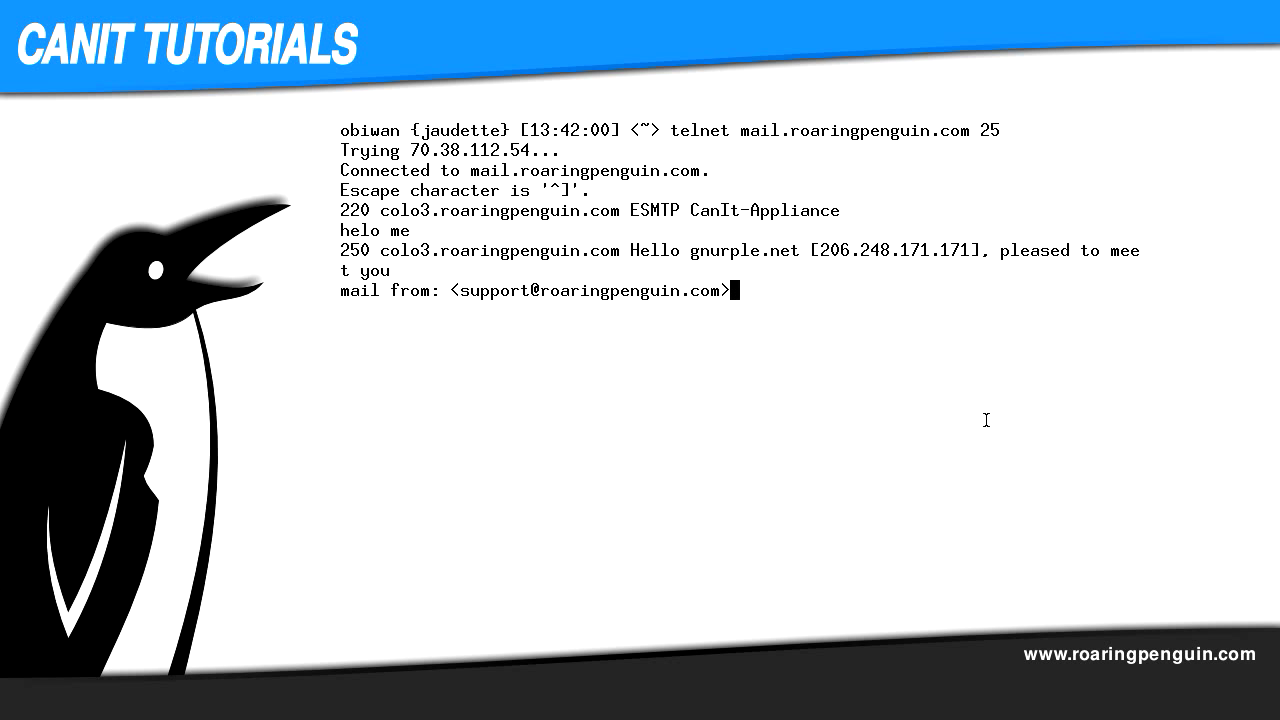
Step: Send the support sender address at roaringpenguin.com, then type a bogus recipient line
key("Return")
type("rcpt ")
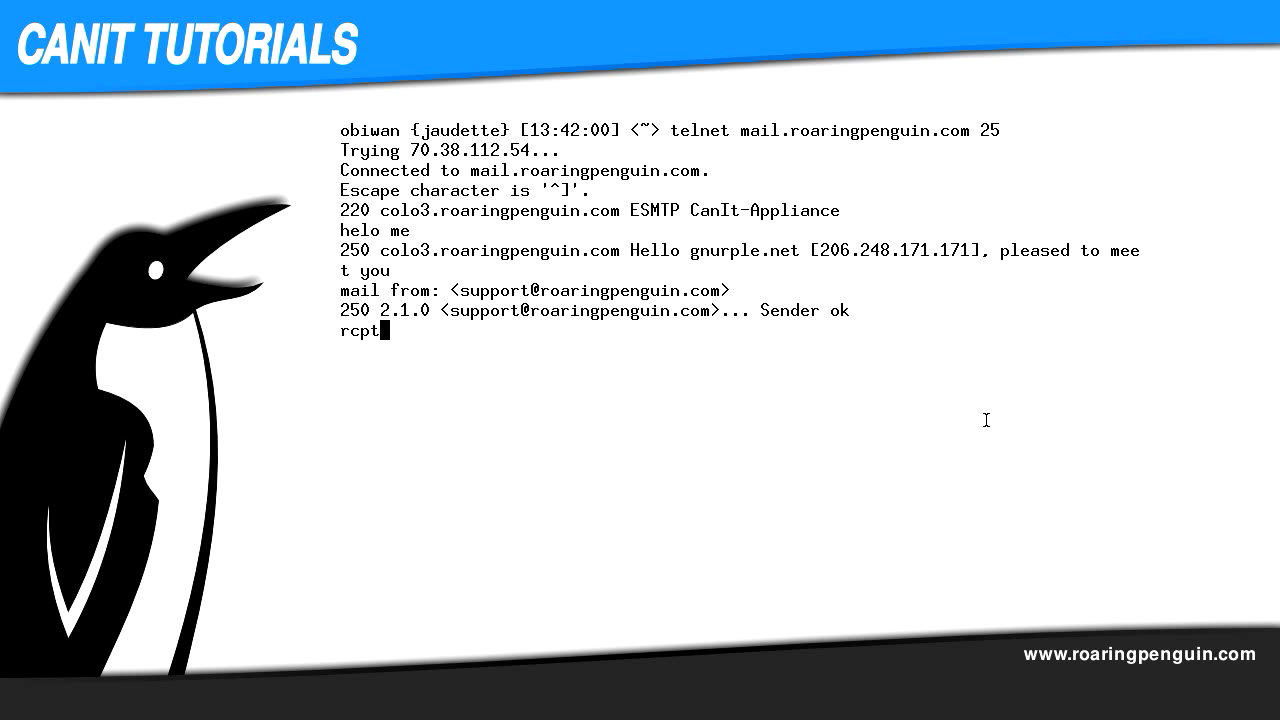
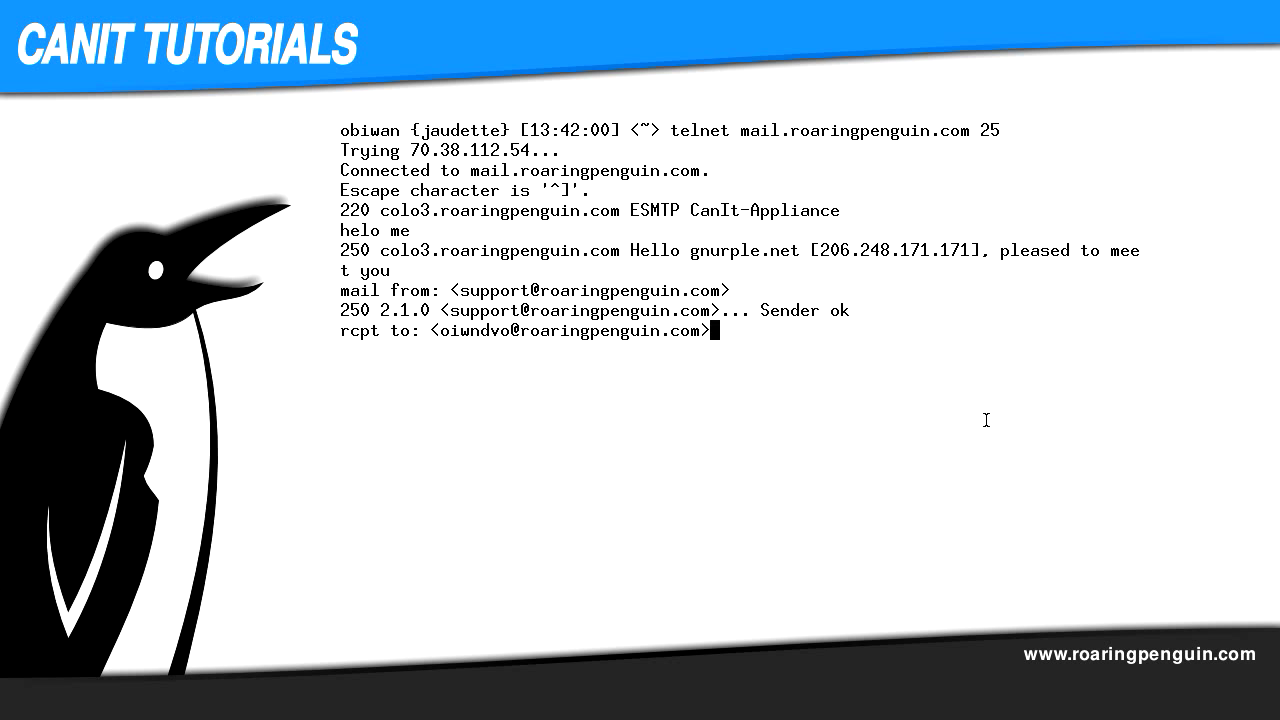